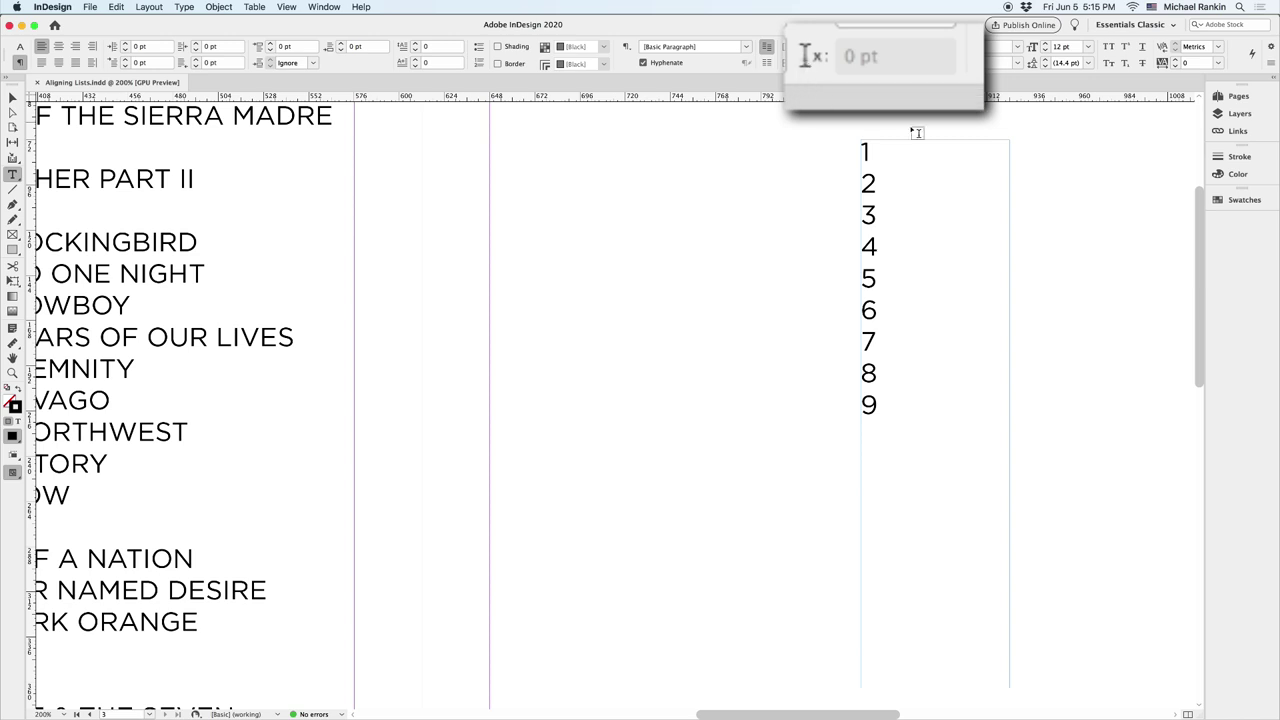
- Step through digits 1–9 in the Tabs panel; the widest digit ends at 9.394 pt
left_click(863, 155)
key("Right")
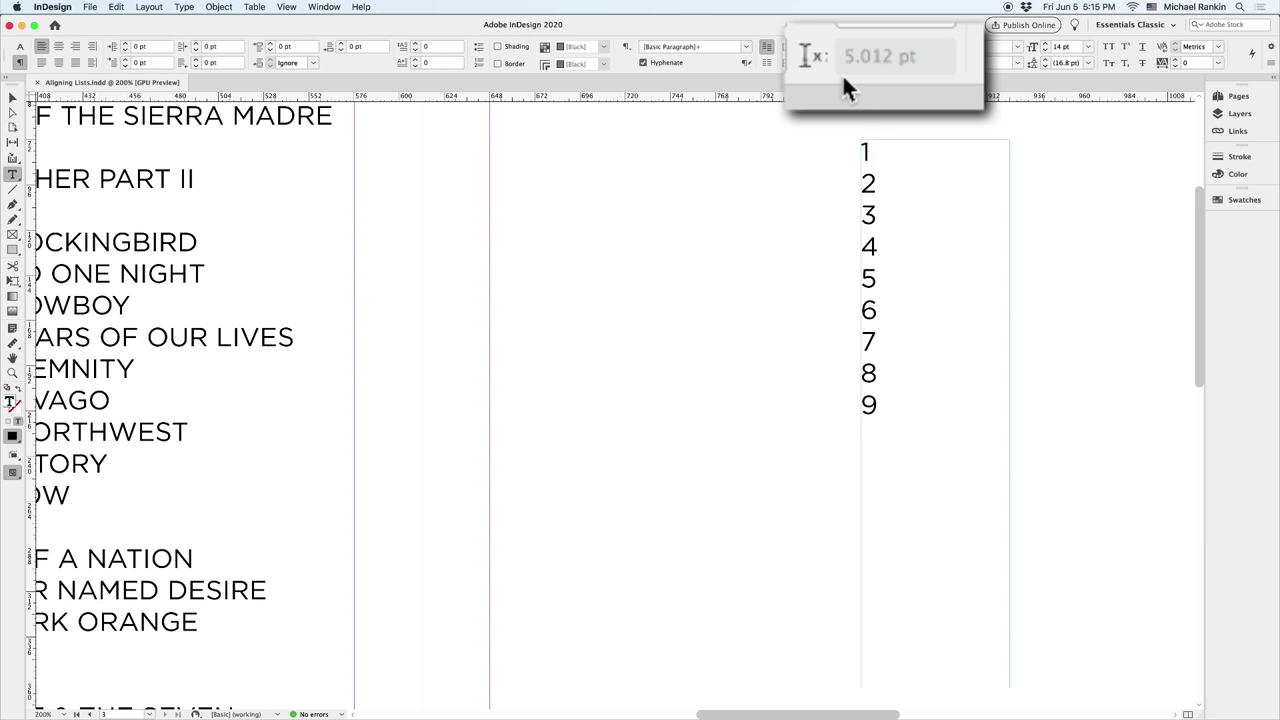
key("Down")
key("Down")
key("Down")
key("Down")
key("Down")
key("Down")
key("Down")
key("Down")
key("Up")
key("Up")
key("Up")
key("Up")
key("Up")
- Replace the digits with the test entry '44.' tab 'M'; its title starts at 29.218 pt
key("super+a")
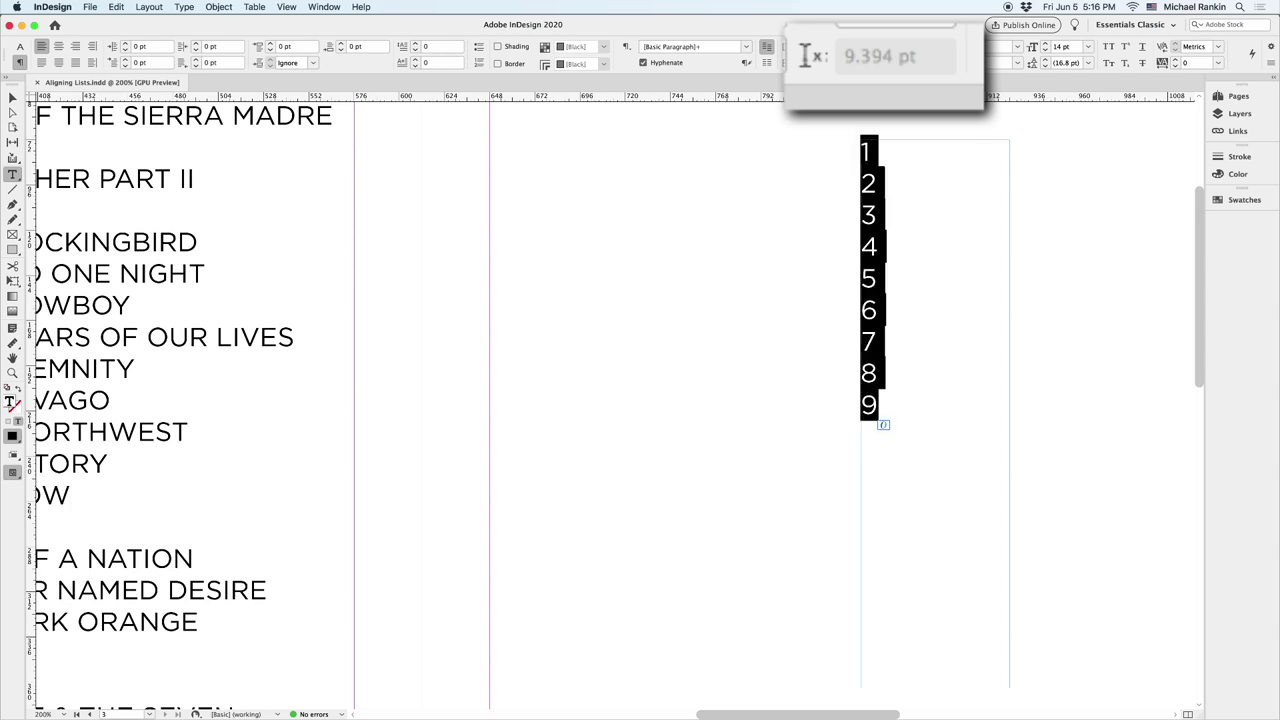
type("4")
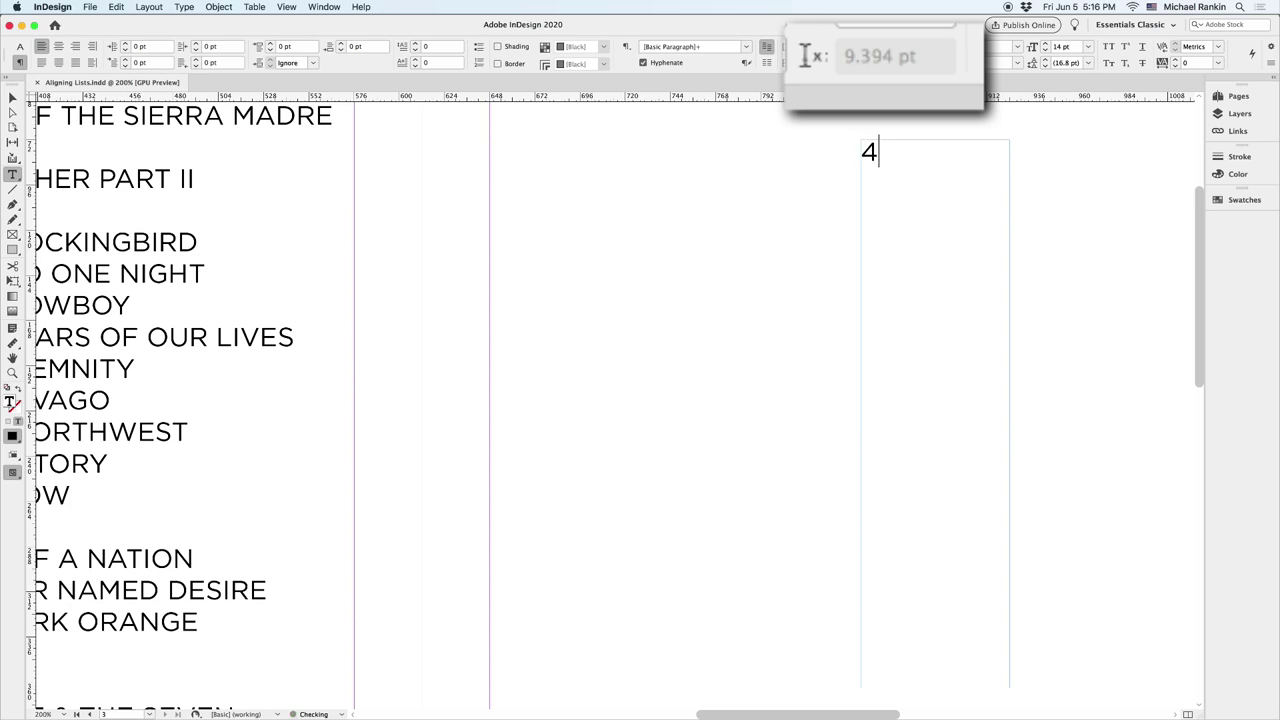
type("4")
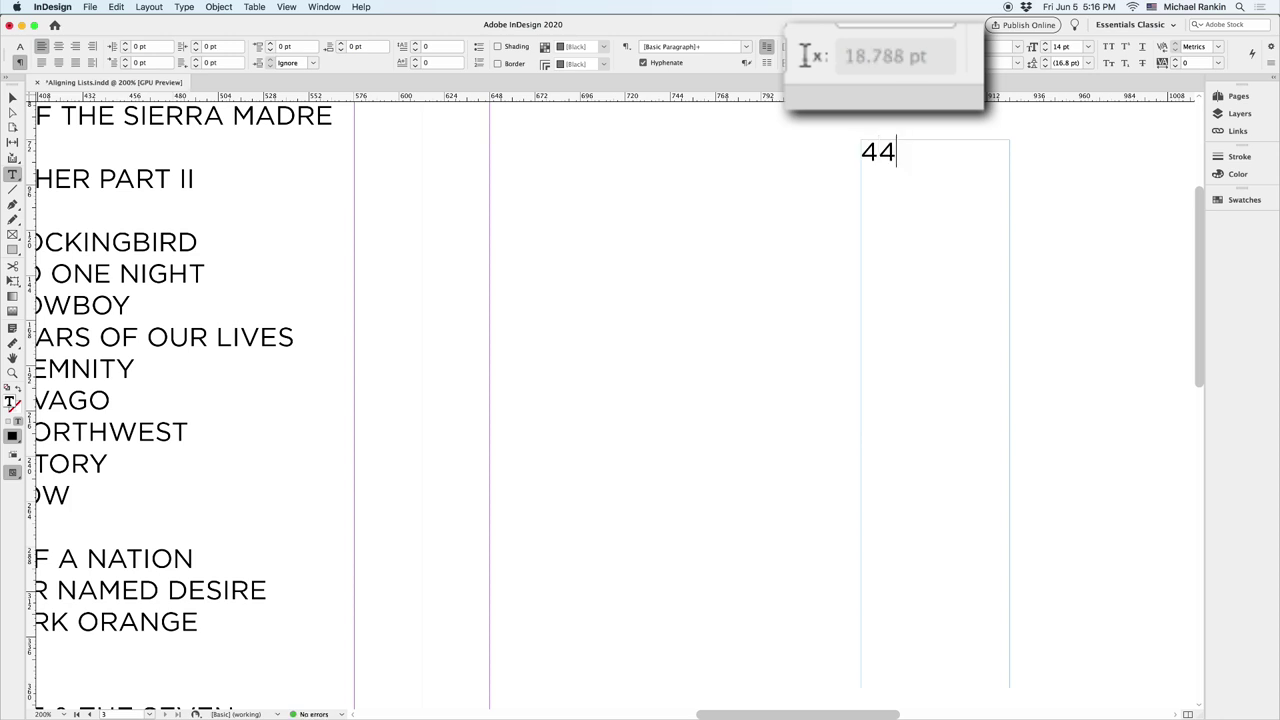
type(".")
key("Tab")
type("M")
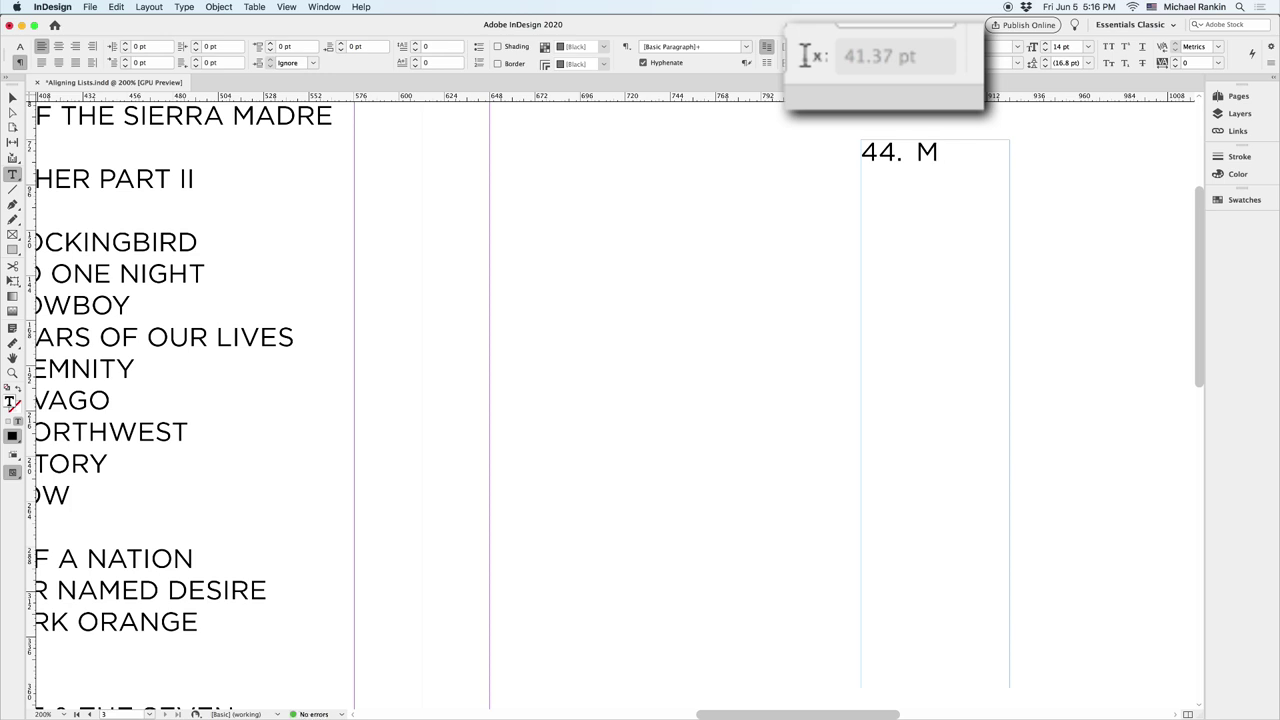
key("Left")
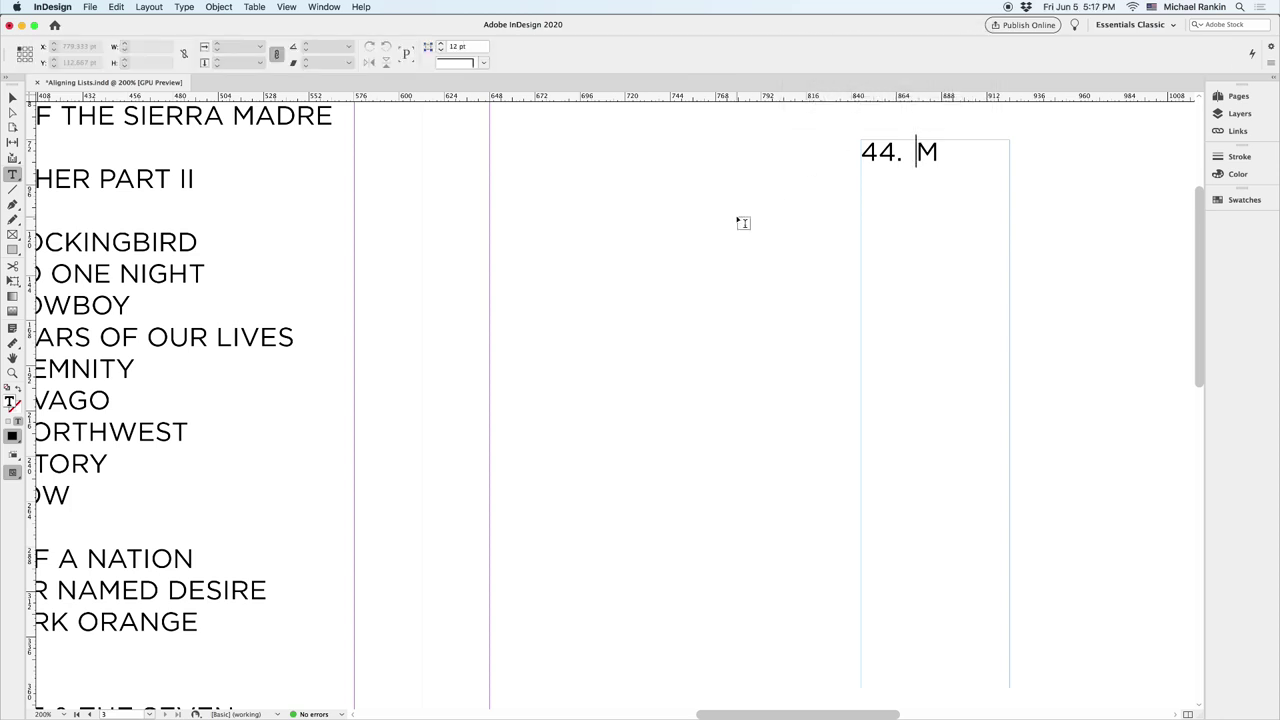
- Select all movie titles in both columns and make them a numbered list
mouse_move(737, 217)
left_mouse_down()
mouse_move(281, 150)
mouse_move(722, 538)
left_mouse_up()
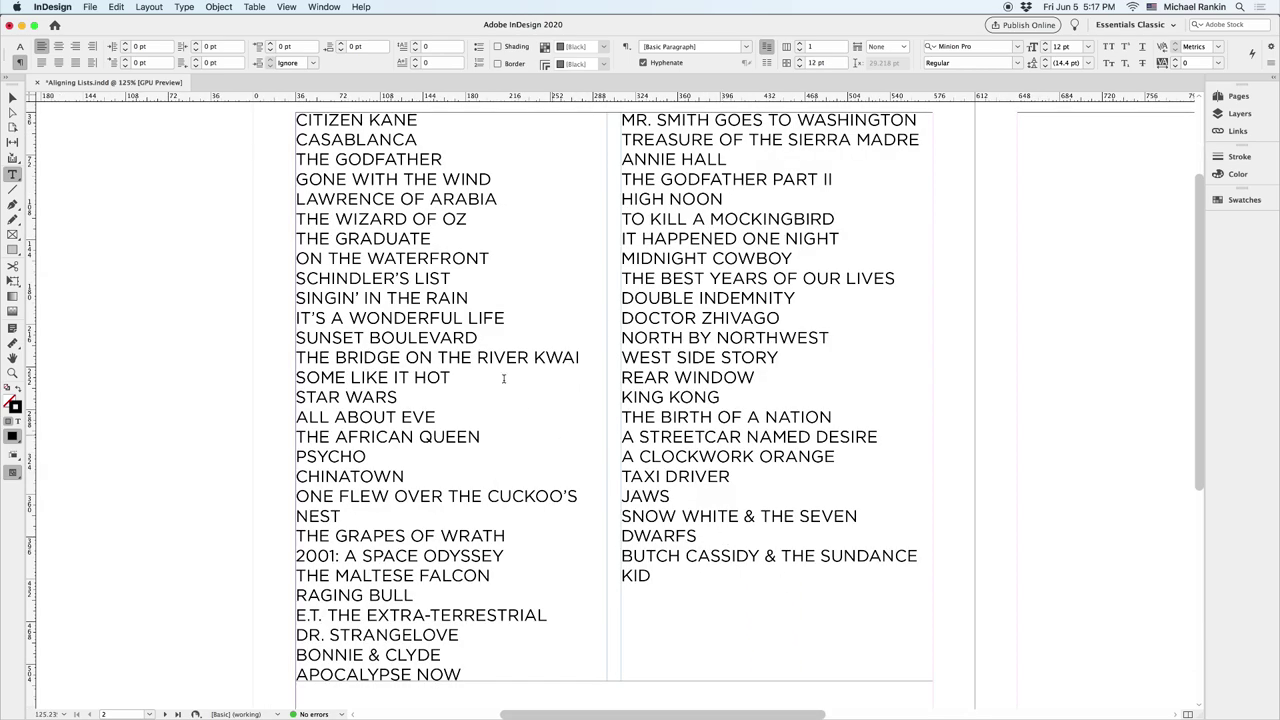
left_click(490, 334)
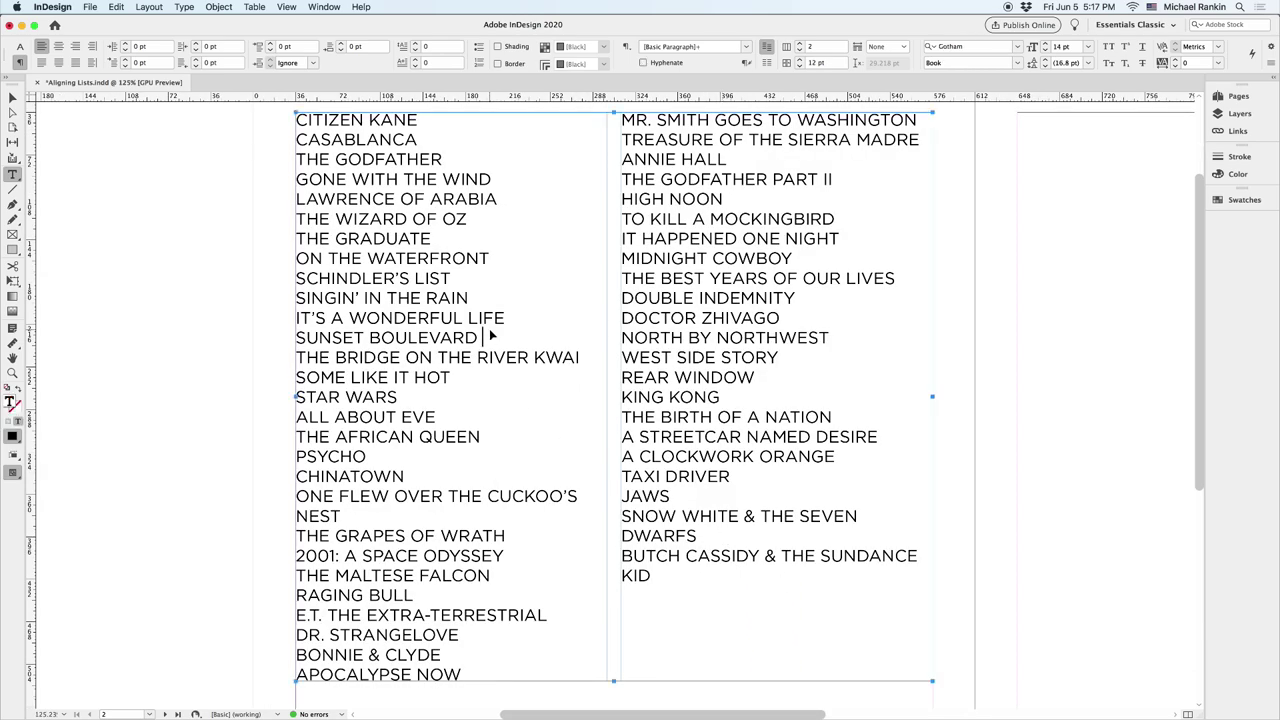
key("super+a")
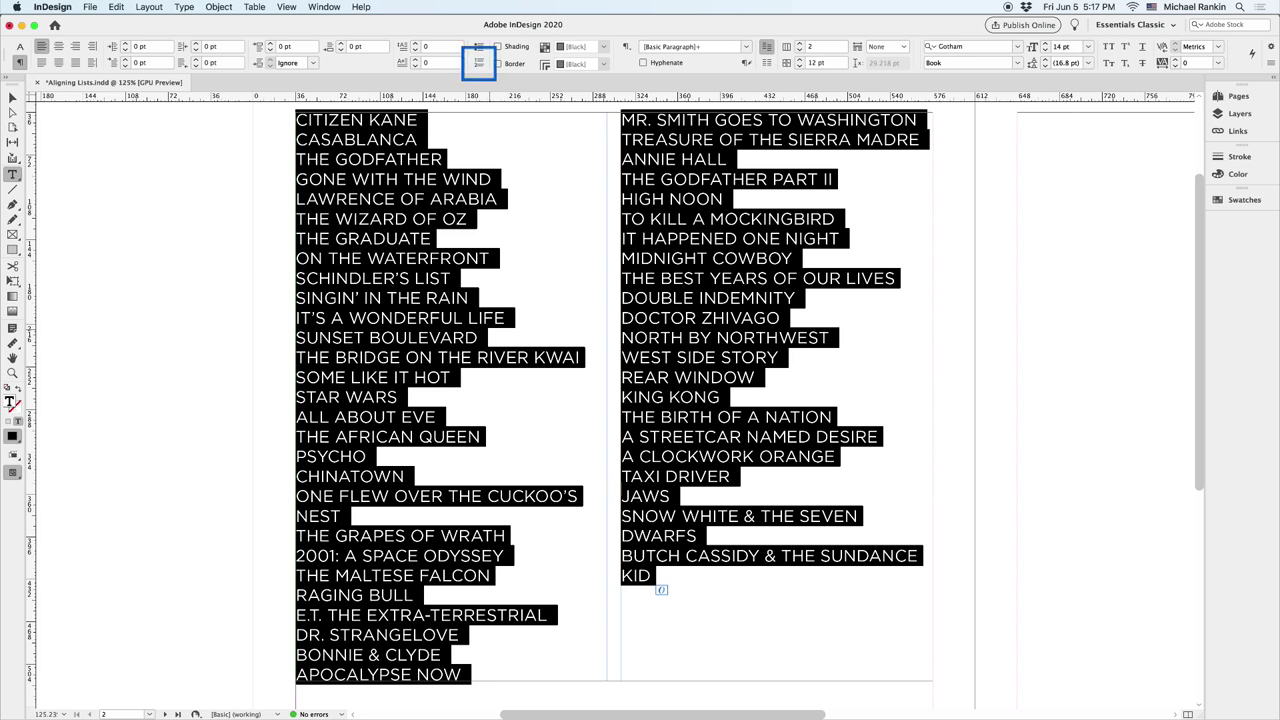
left_click(479, 64, "alt")
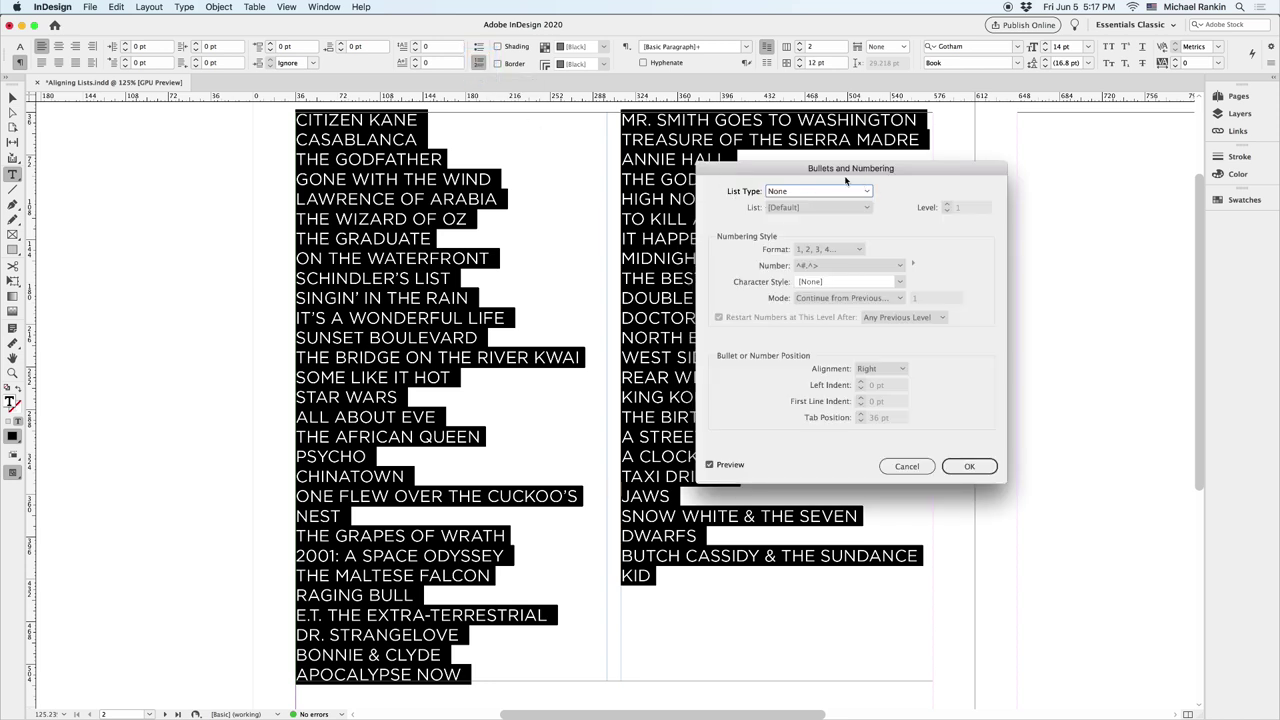
left_click(815, 190)
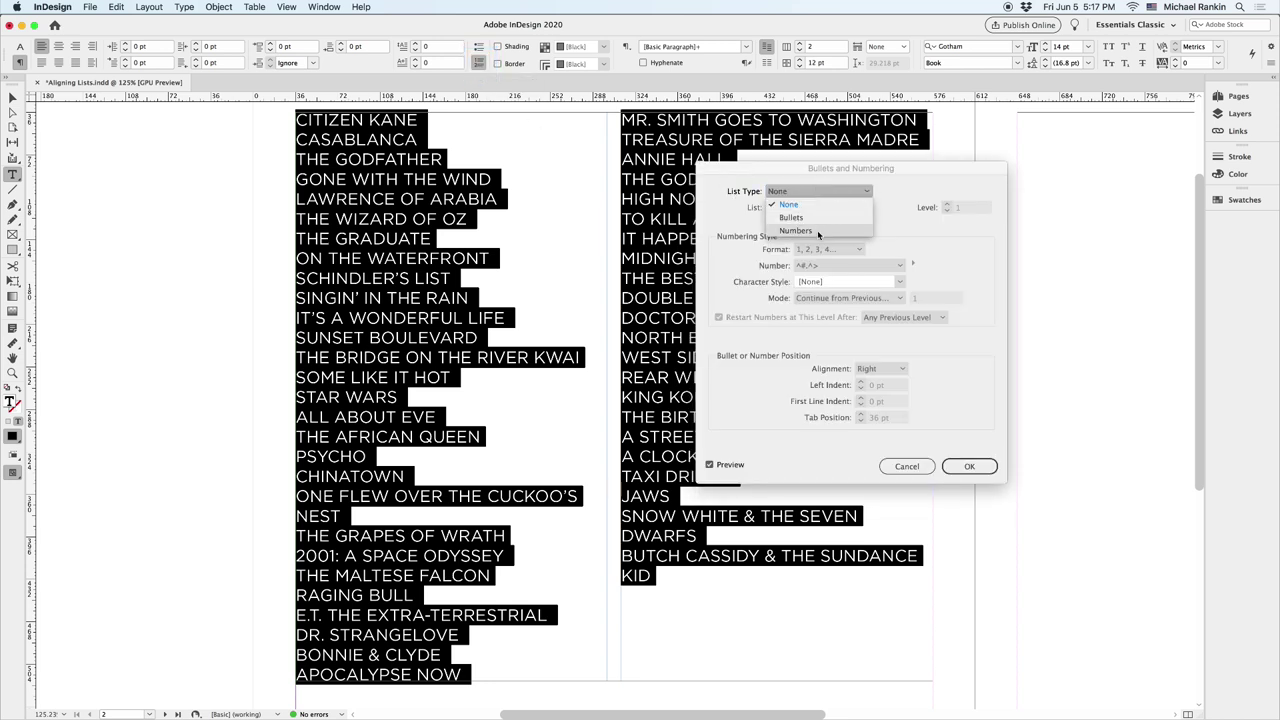
left_click(796, 230)
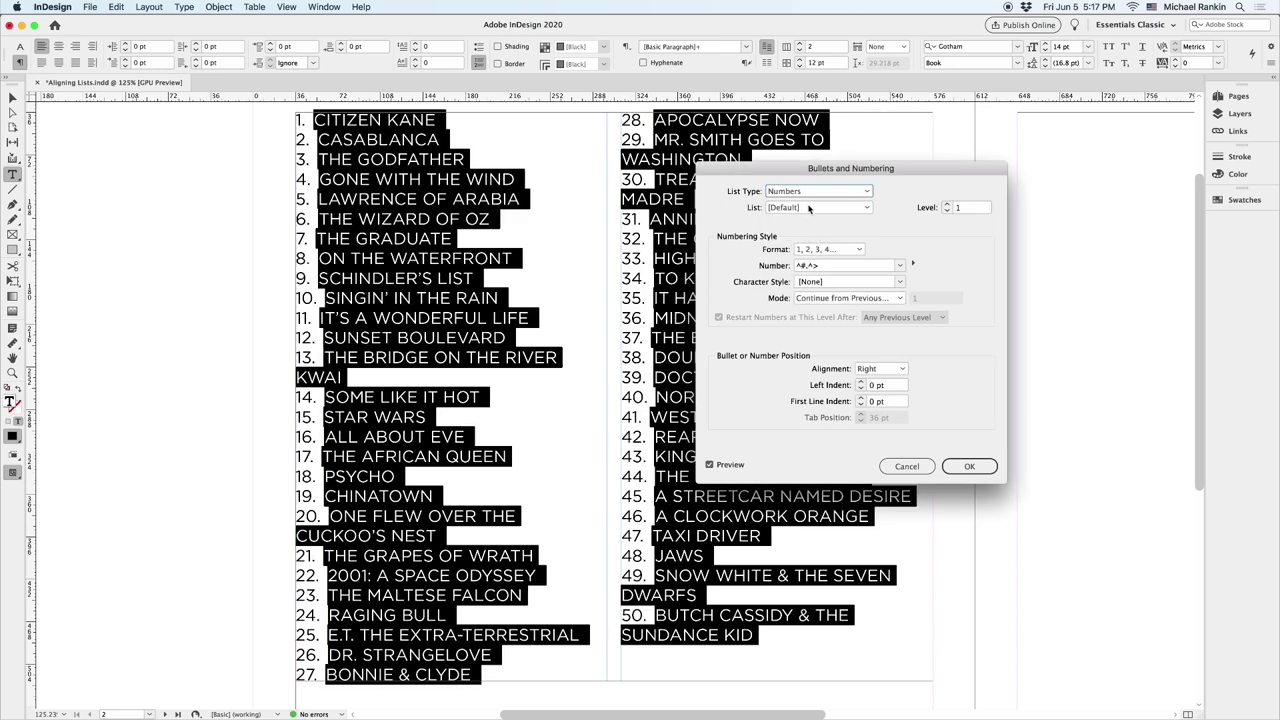
- Assign the numbering to a new list named Movies
left_click(809, 207)
left_click(800, 246)
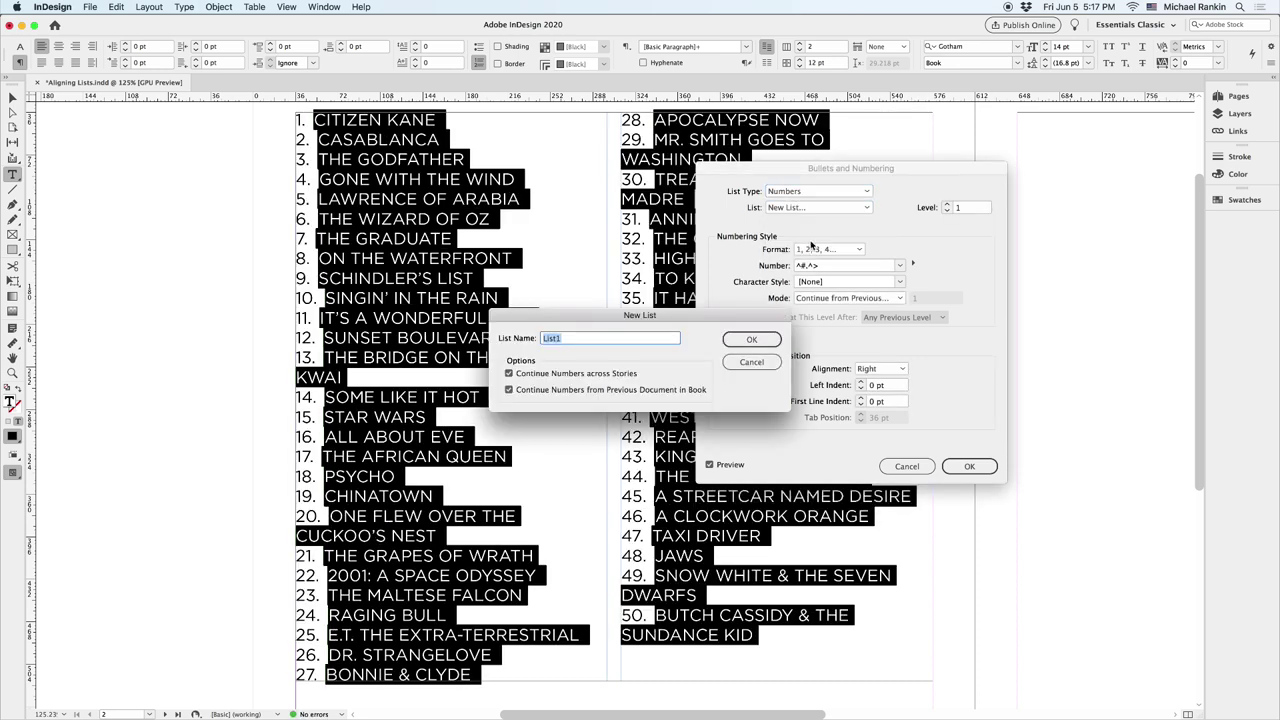
type("Movies")
left_click(771, 341)
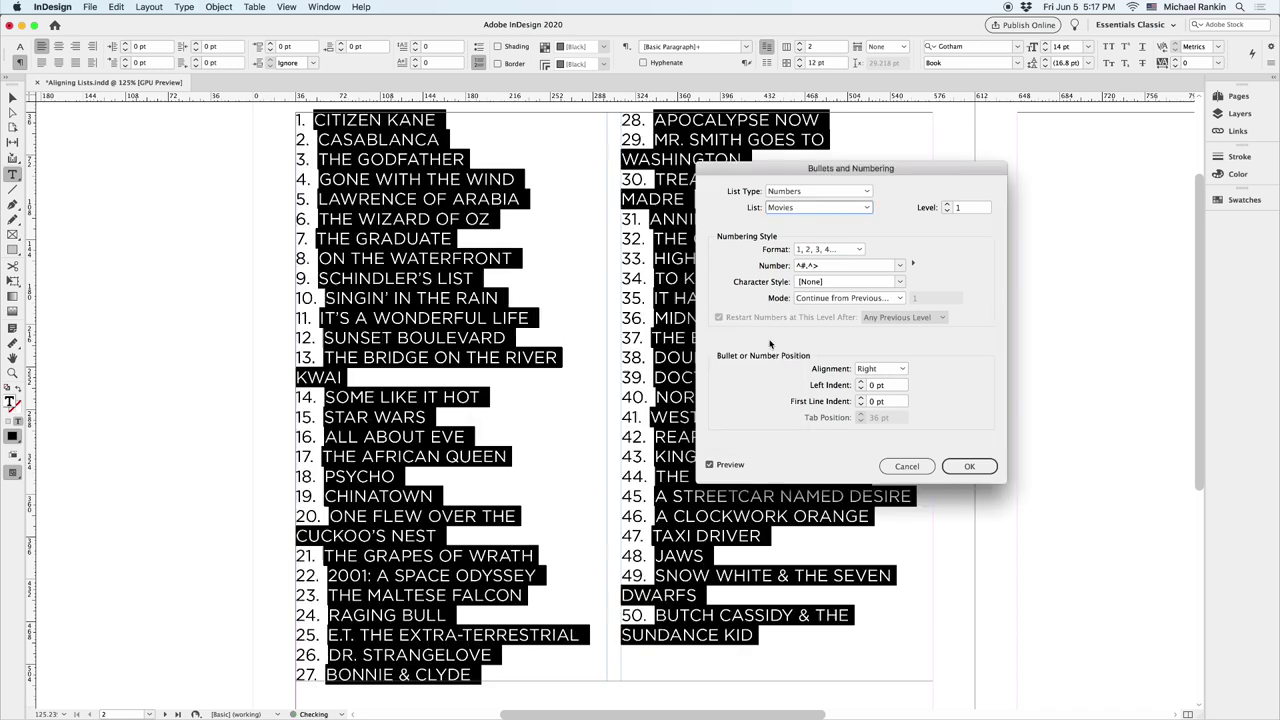
- Put a fixed-width space after each number and set the left indent to 30 pt
left_click(808, 265)
left_click_drag(808, 265, 828, 266)
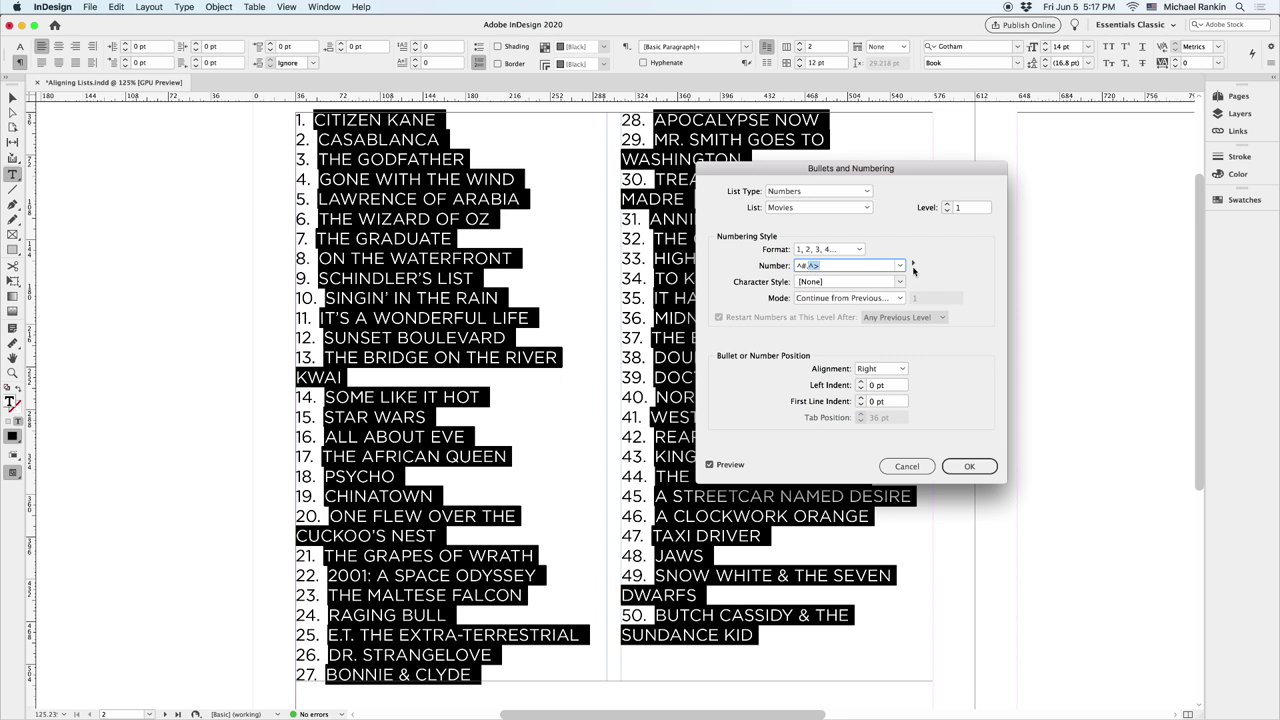
left_click(912, 264)
mouse_move(985, 270)
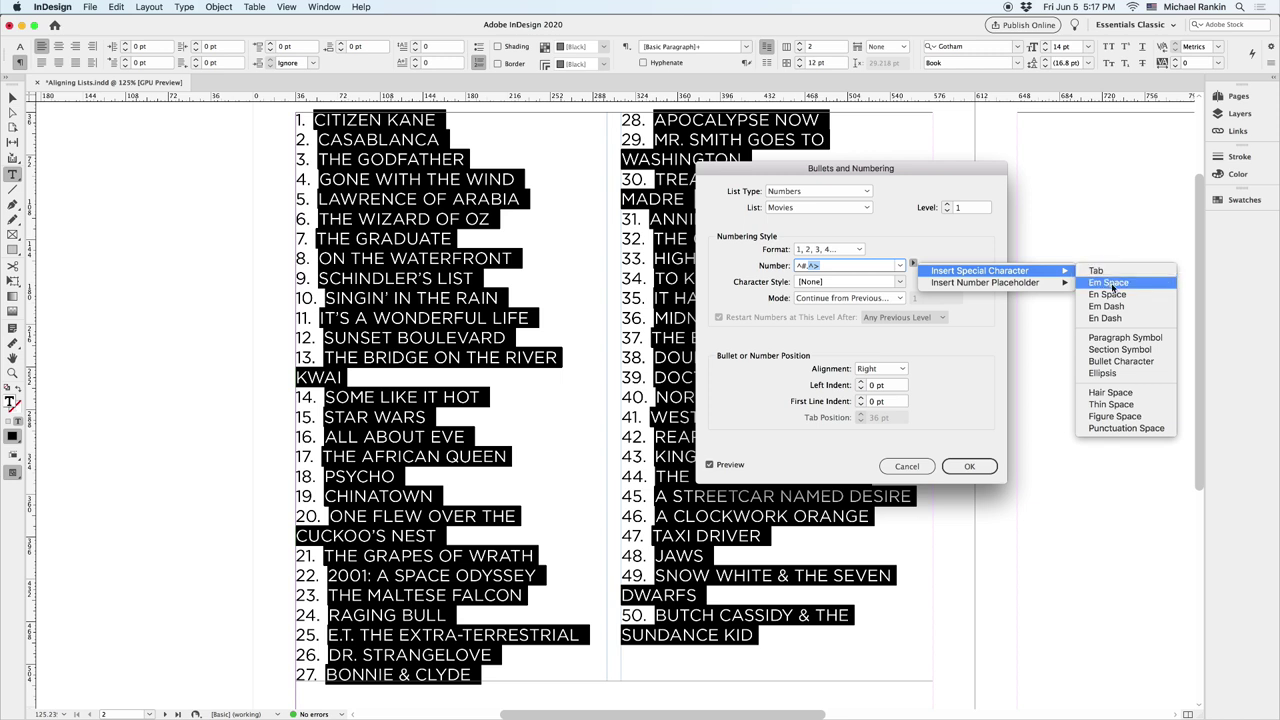
left_click(1107, 294)
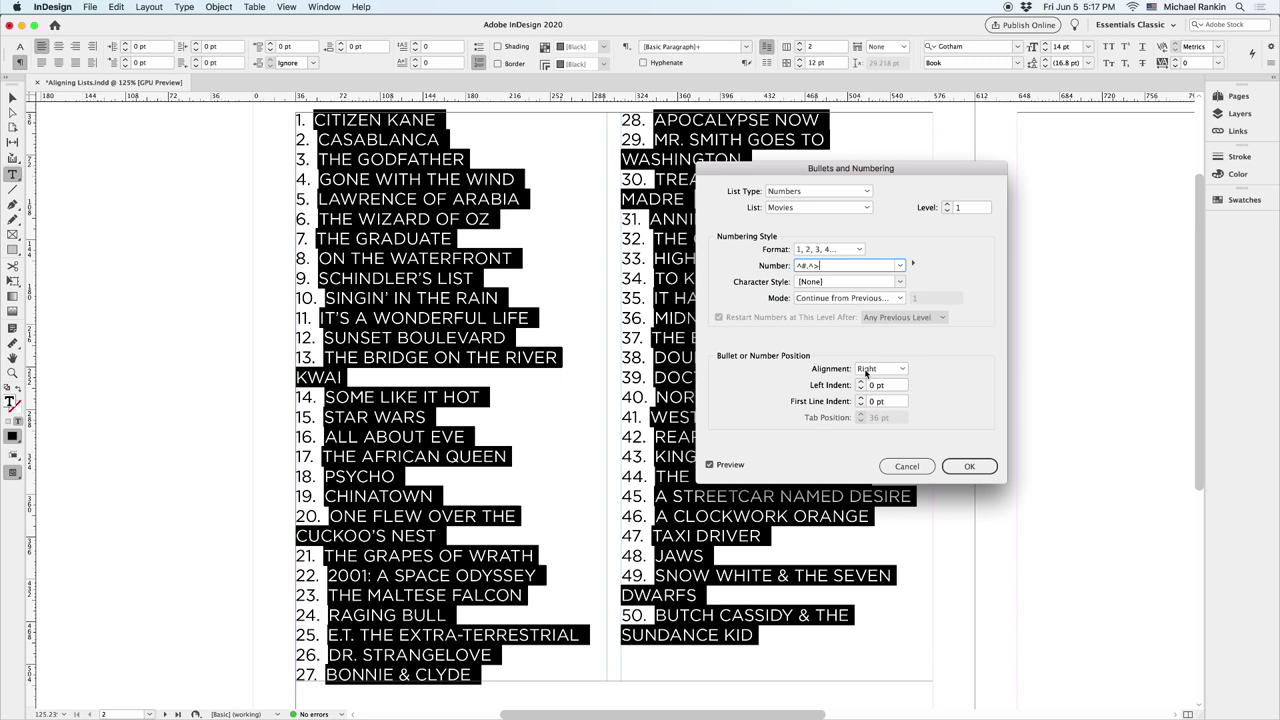
left_click(833, 389)
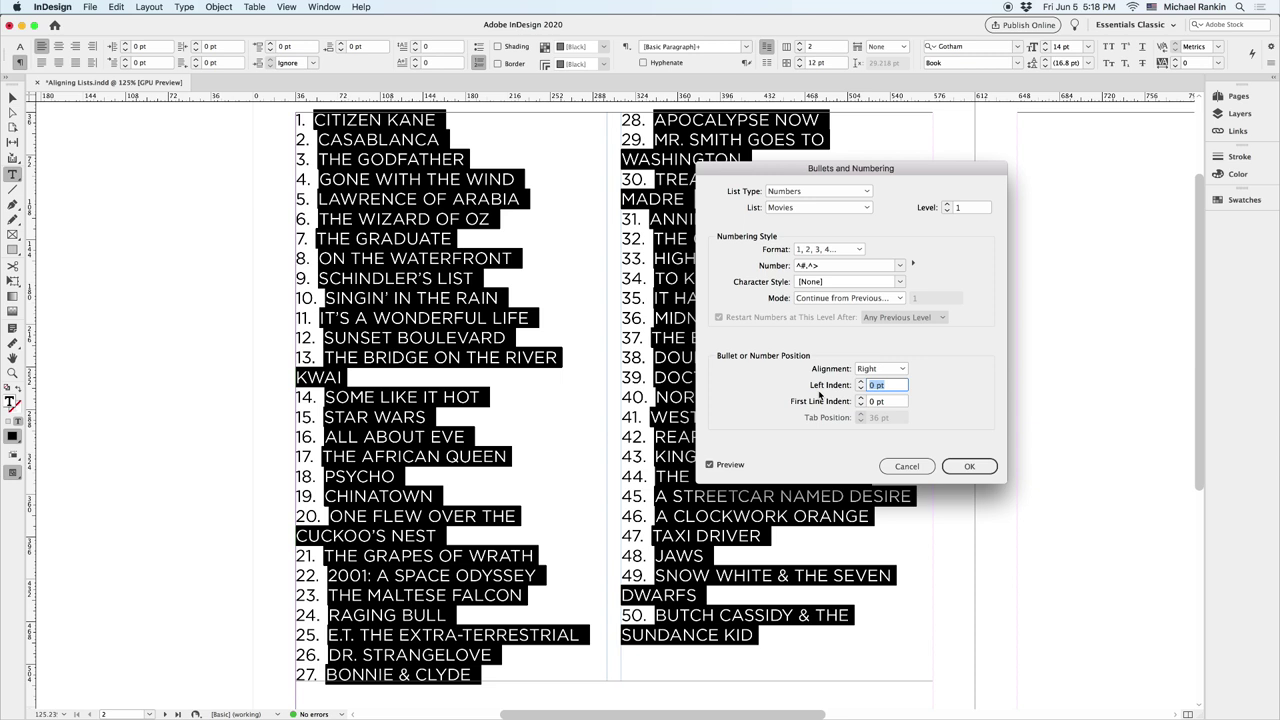
type("30")
key("Tab")
- Apply the Bullets and Numbering settings and deselect to review the numbered 1–50 list
left_click(982, 472)
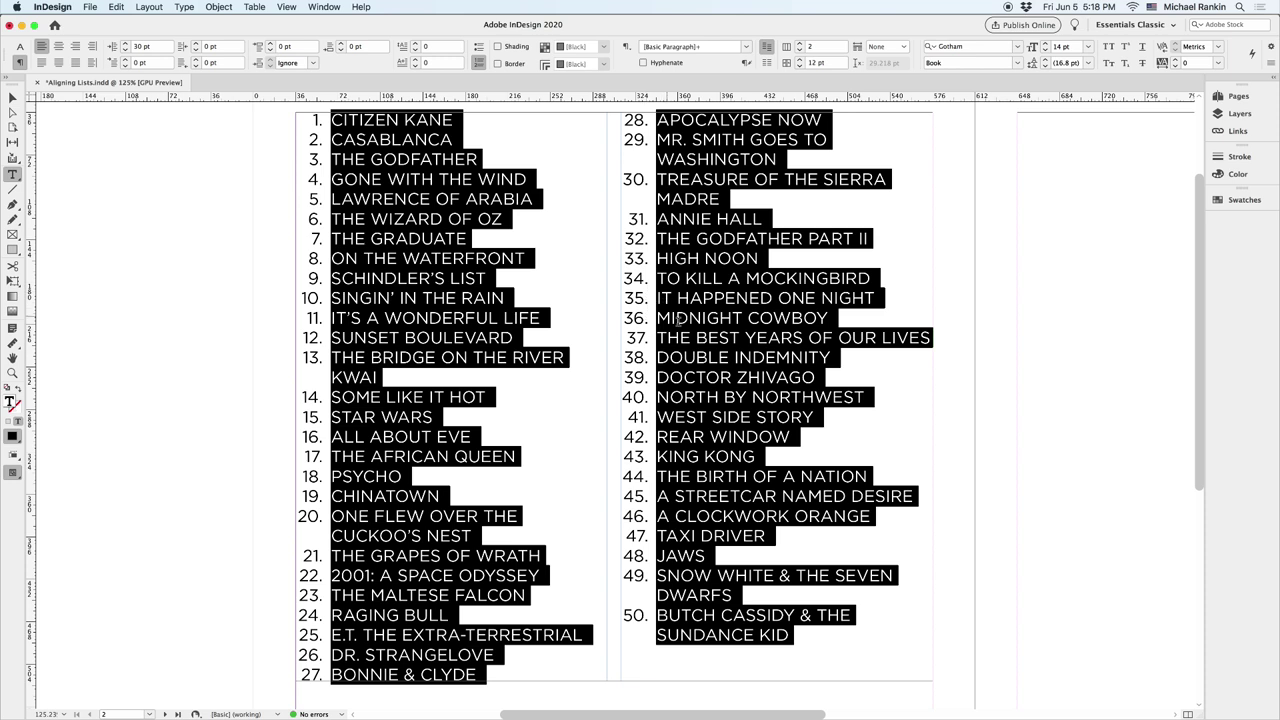
left_click(956, 326)
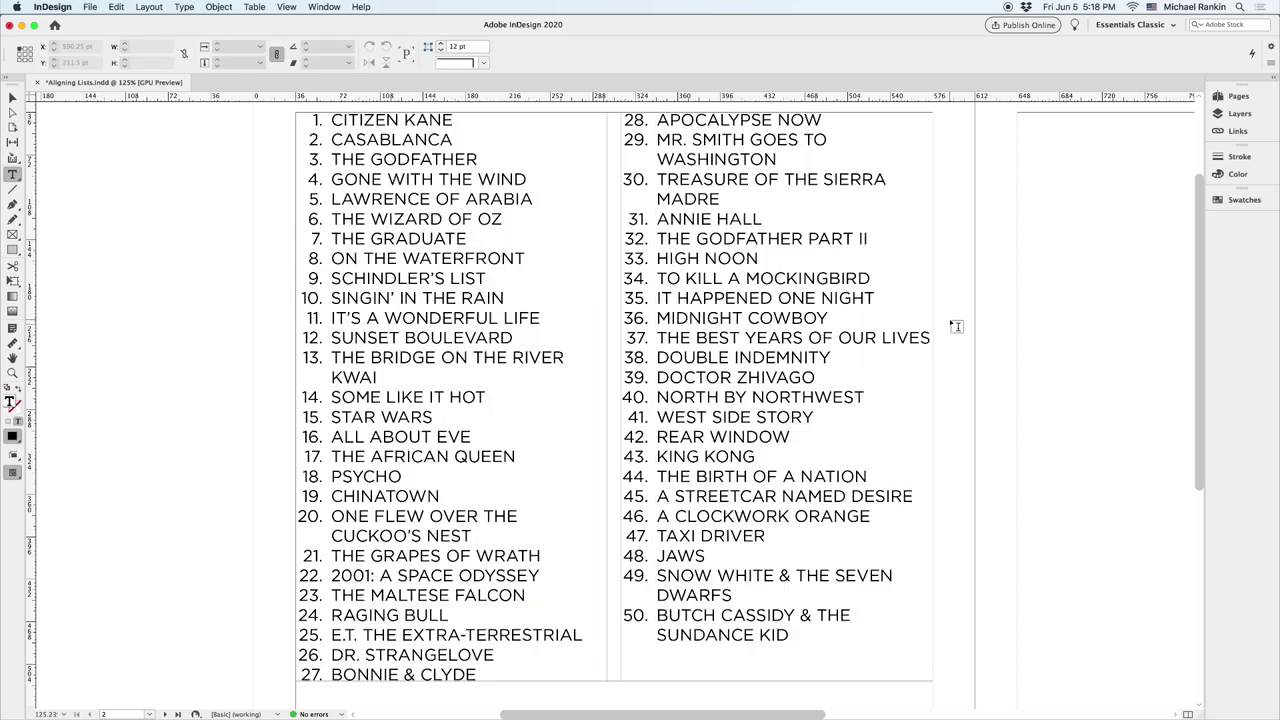